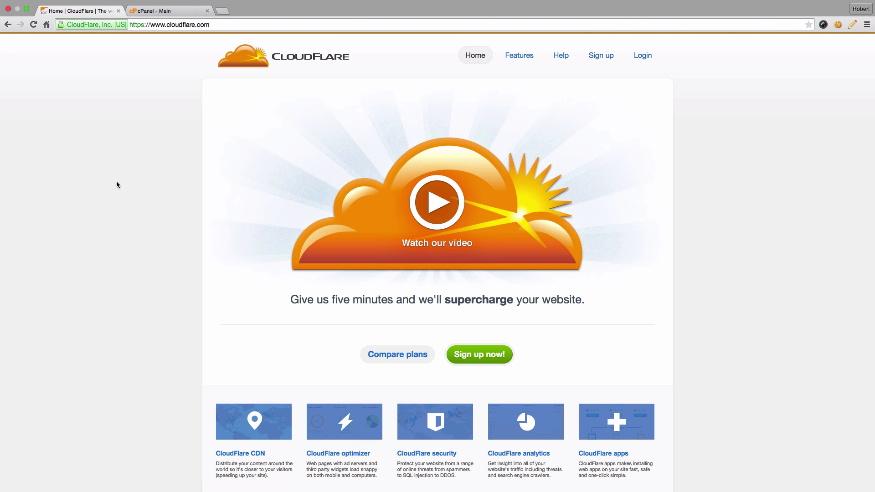
Switch to the cPanel dashboard and scroll down to the CloudFlare section.
{"action": "left_click", "coordinate": [180, 15]}
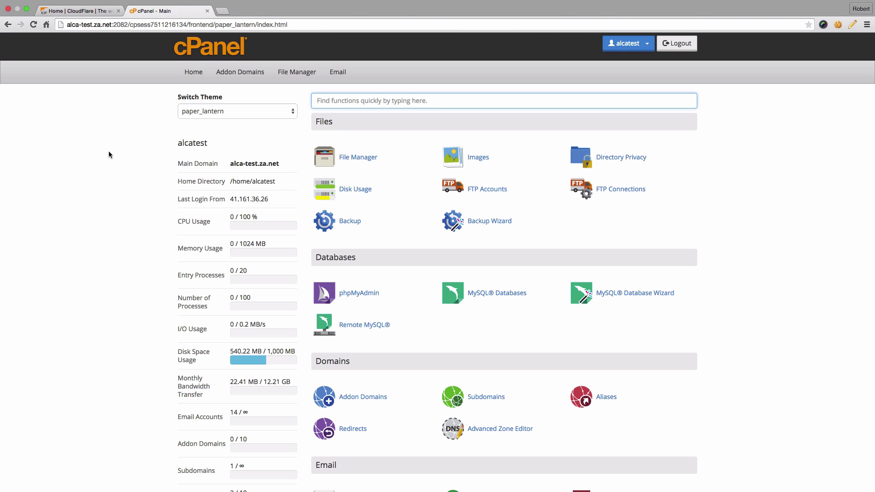
{"action": "scroll", "coordinate": [113, 157], "scroll_direction": "down", "scroll_amount": 10}
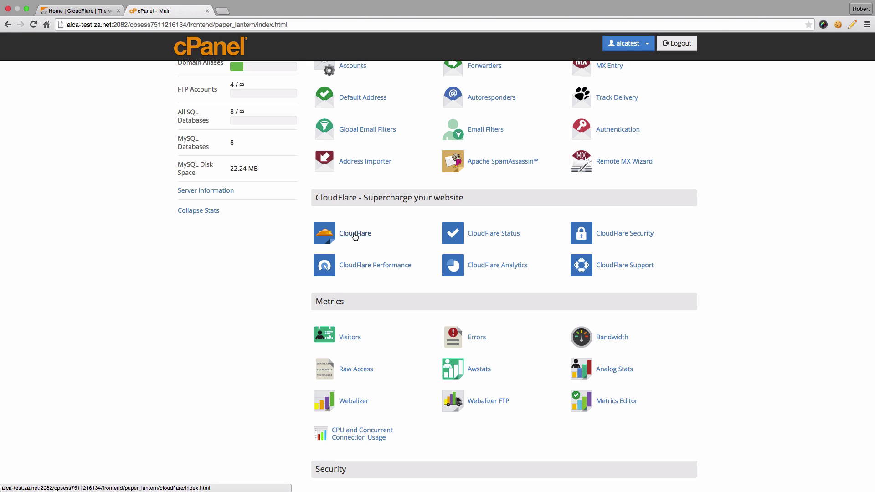
Open the CloudFlare plugin and sign up with the account e-mail, accepting the Terms of Service.
{"action": "left_click", "coordinate": [355, 234]}
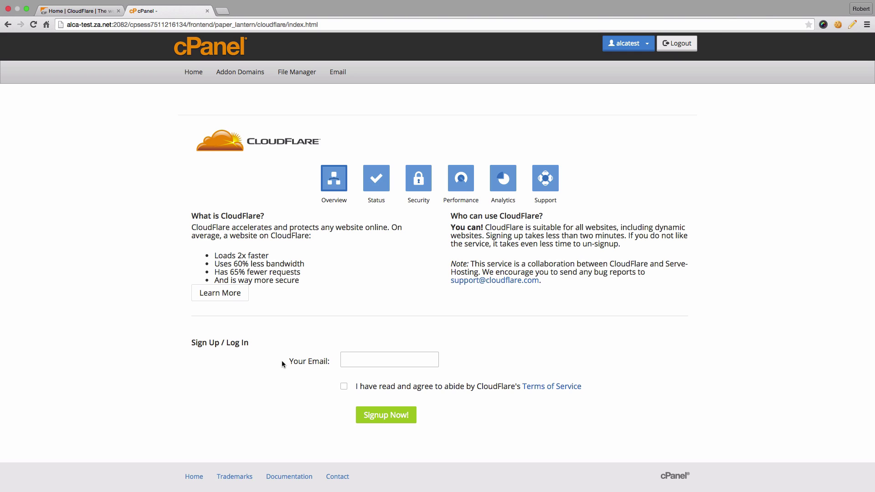
{"action": "left_click", "coordinate": [326, 362]}
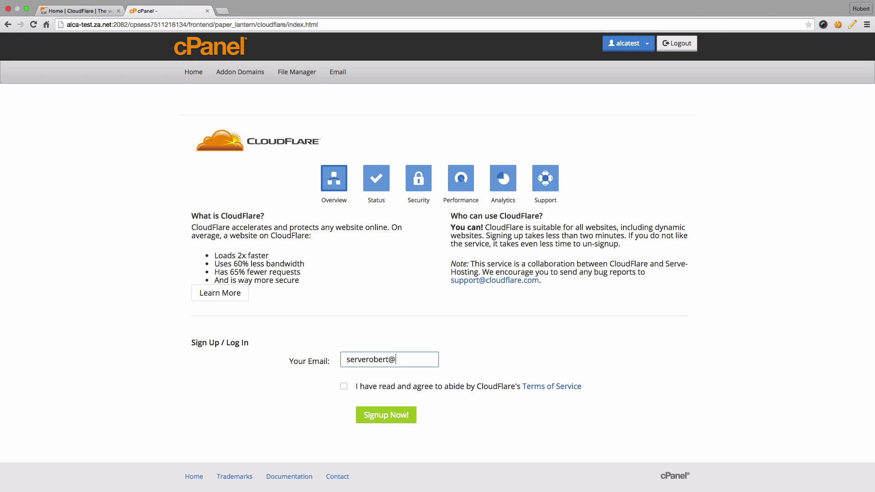
{"action": "left_click", "coordinate": [344, 387]}
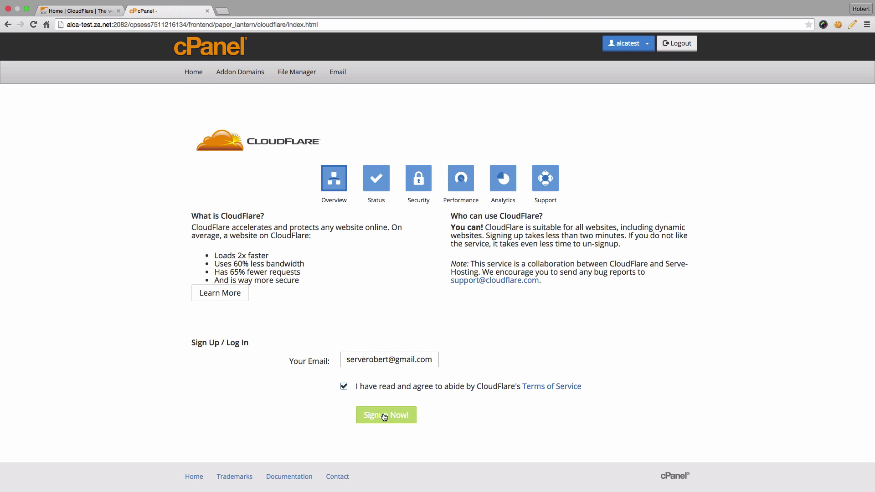
{"action": "left_click", "coordinate": [385, 414]}
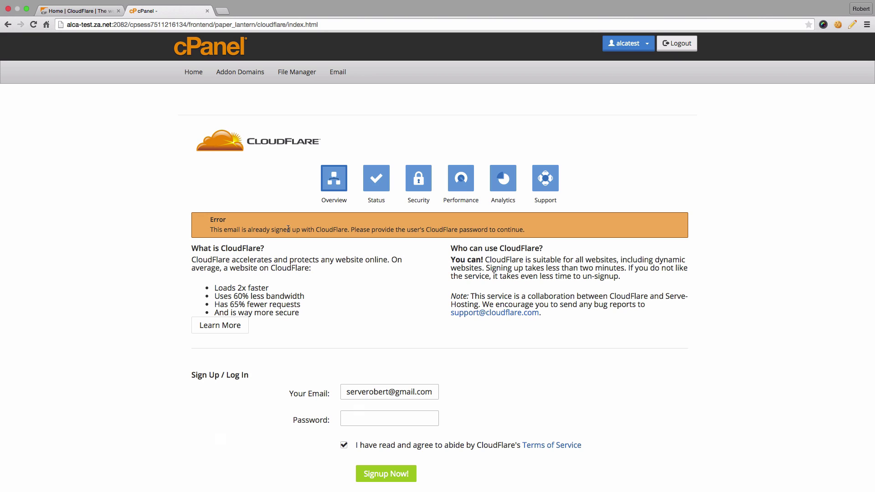
Enter the CloudFlare account password and complete the sign-up.
{"action": "left_click", "coordinate": [369, 417]}
{"action": "type", "text": "••••••••••••"}
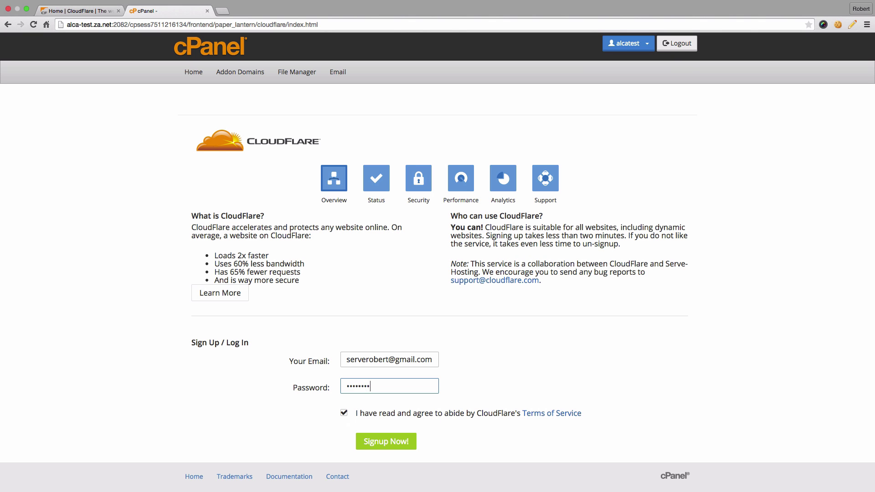
{"action": "left_click", "coordinate": [395, 446]}
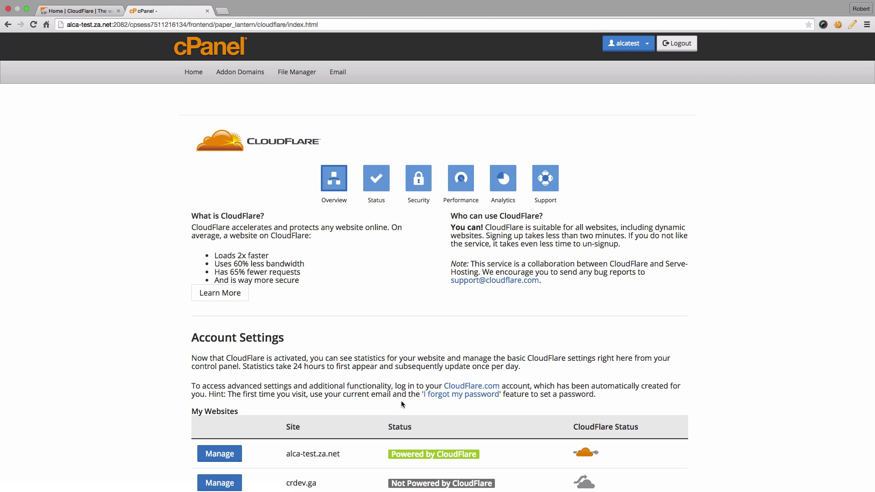
View alca-test.za.net's Website Records, where only the www CNAME runs on CloudFlare.
{"action": "scroll", "coordinate": [397, 403], "scroll_direction": "down", "scroll_amount": 3}
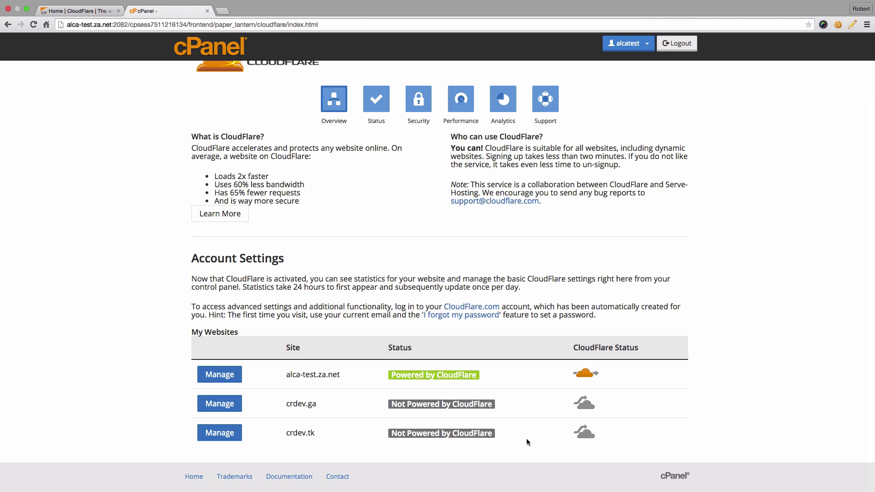
{"action": "left_click", "coordinate": [220, 374]}
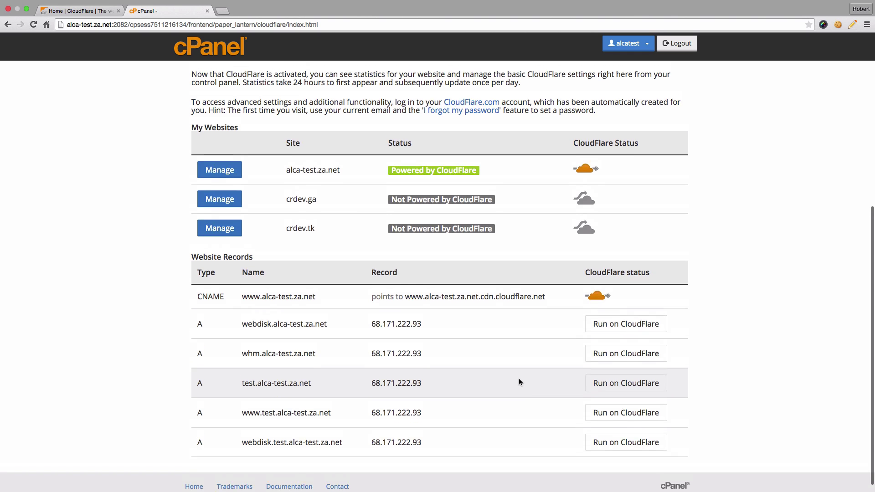
{"action": "scroll", "coordinate": [519, 378], "scroll_direction": "up", "scroll_amount": 6}
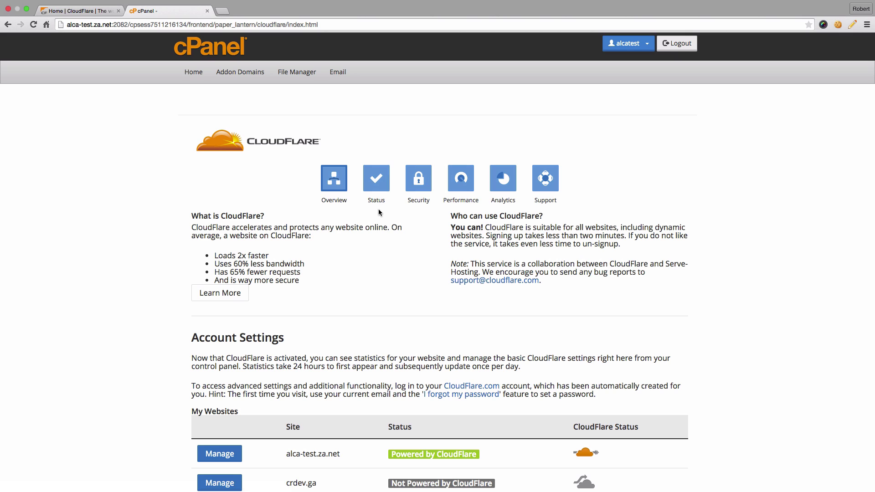
Check the CloudFlare status page showing All Systems Operational, then go to Security.
{"action": "left_click", "coordinate": [381, 181]}
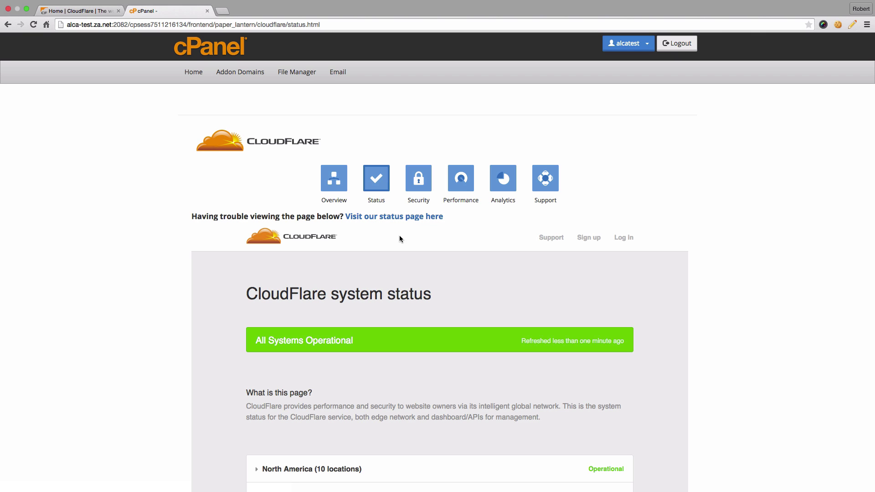
{"action": "left_click", "coordinate": [425, 180]}
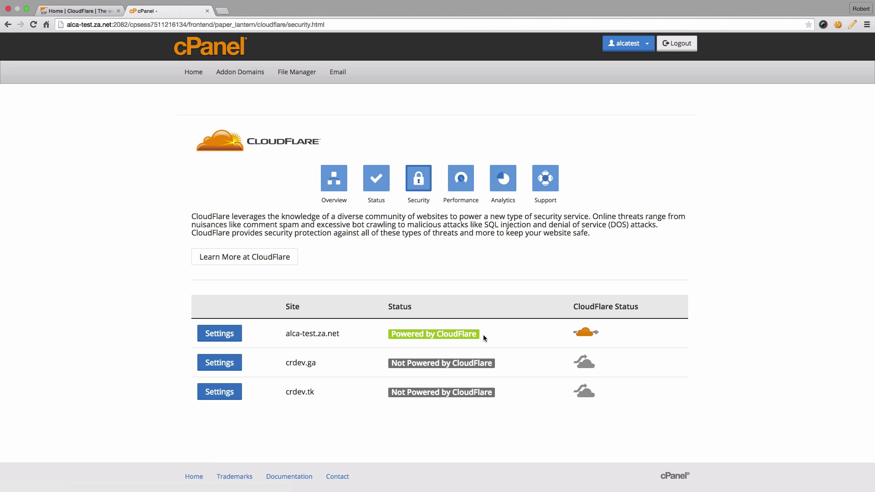
Review alca-test.za.net's security settings and available levels, leaving security at Medium.
{"action": "left_click", "coordinate": [222, 336]}
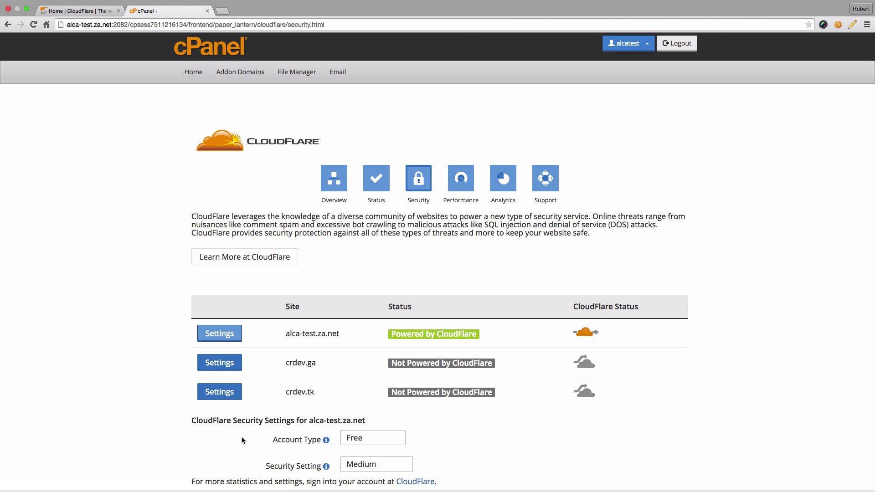
{"action": "scroll", "coordinate": [242, 438], "scroll_direction": "down", "scroll_amount": 1}
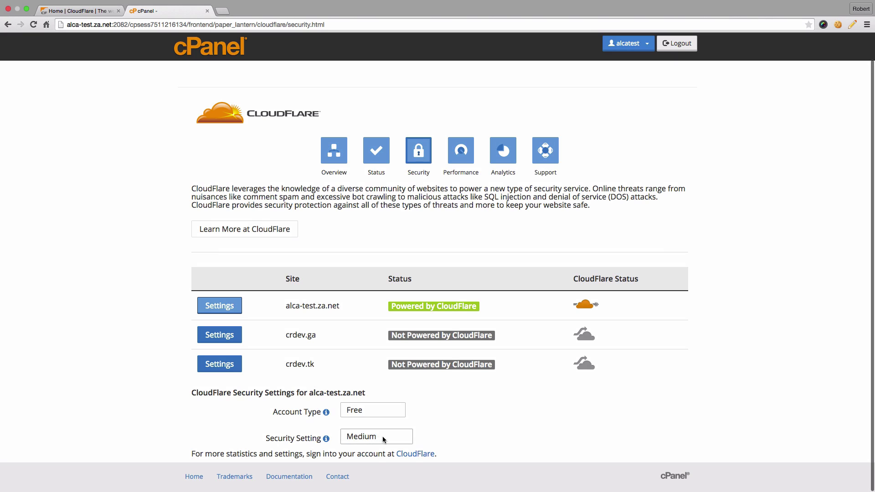
{"action": "left_click", "coordinate": [384, 438]}
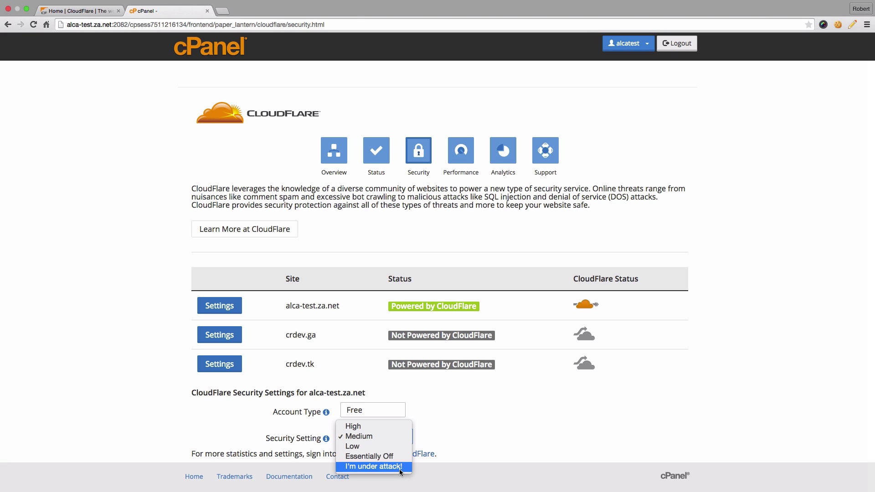
{"action": "left_click", "coordinate": [441, 422]}
Open the Performance page and show the performance settings for alca-test.za.net.
{"action": "left_click", "coordinate": [455, 155]}
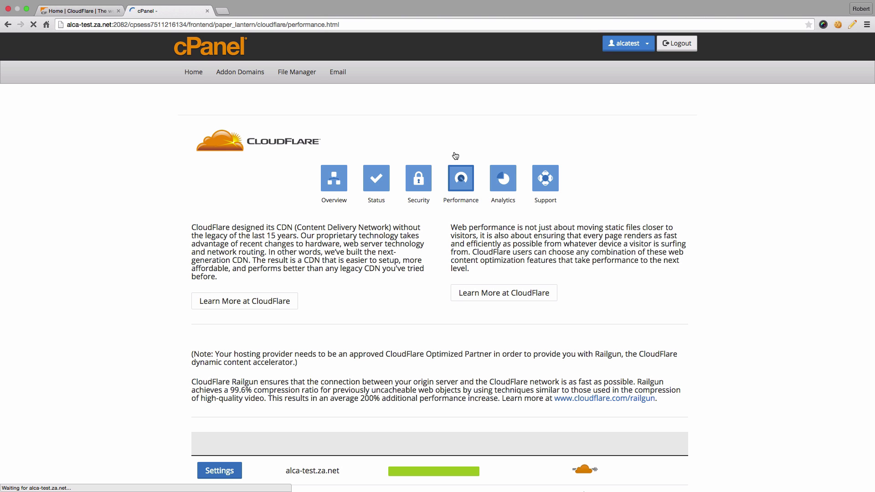
{"action": "scroll", "coordinate": [424, 315], "scroll_direction": "down", "scroll_amount": 5}
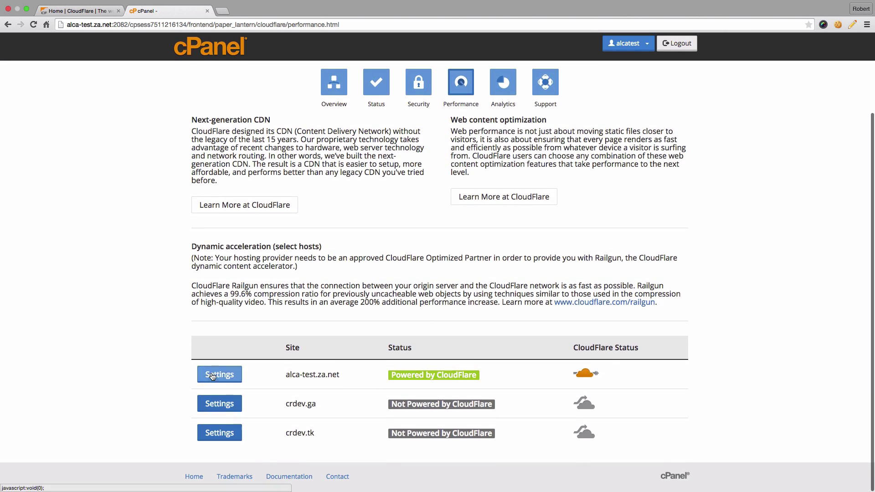
{"action": "left_click", "coordinate": [220, 373]}
{"action": "scroll", "coordinate": [126, 376], "scroll_direction": "down", "scroll_amount": 8}
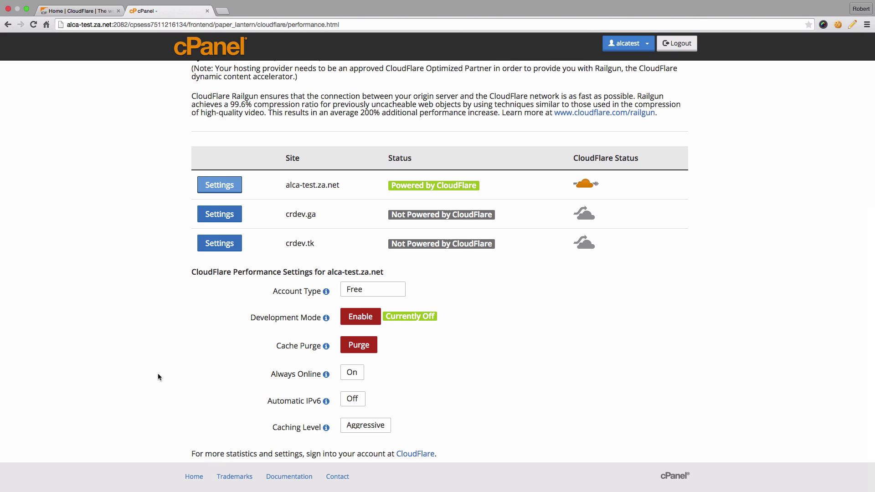
Review Caching Level and Account Type options, keeping Aggressive and Free.
{"action": "left_click", "coordinate": [376, 426]}
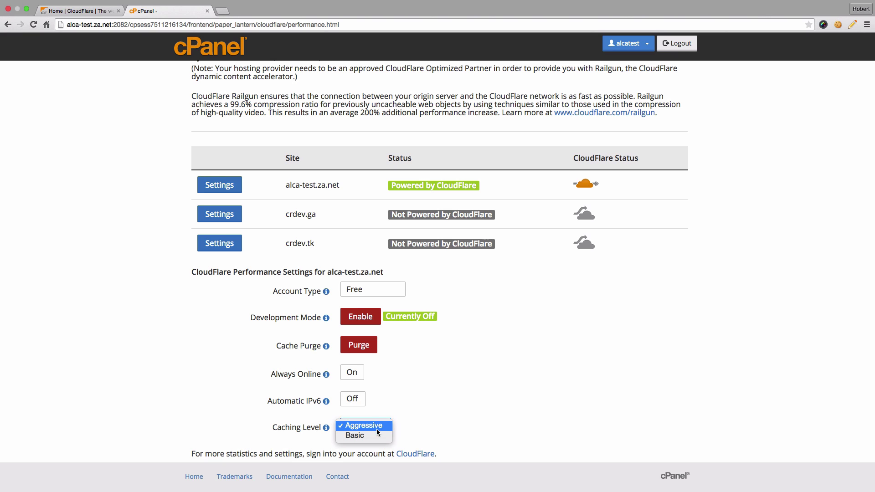
{"action": "left_click", "coordinate": [367, 426]}
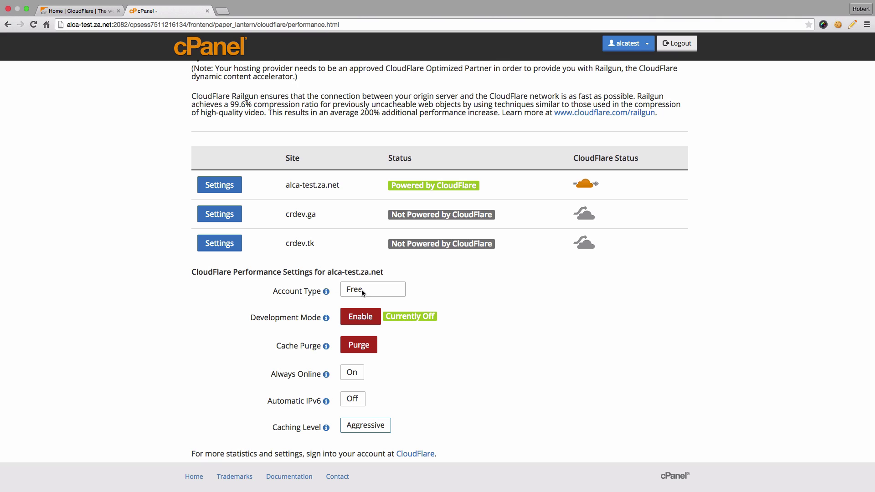
{"action": "left_click", "coordinate": [390, 290]}
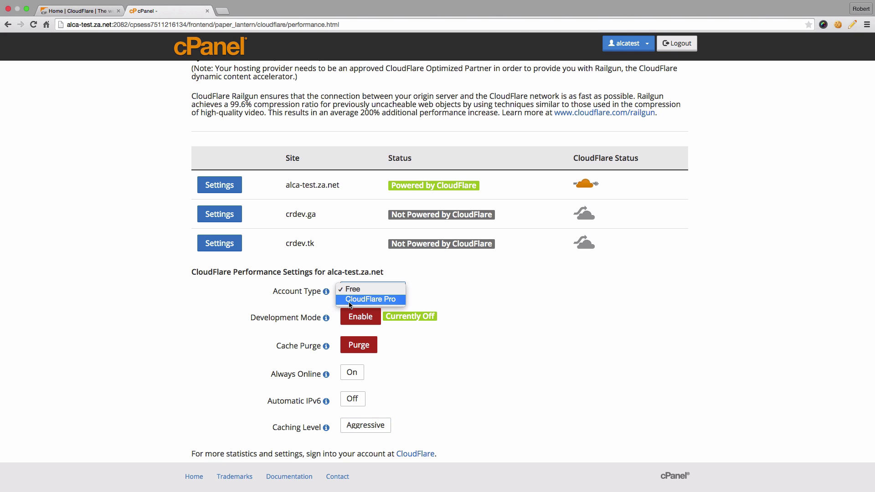
{"action": "left_click", "coordinate": [394, 302]}
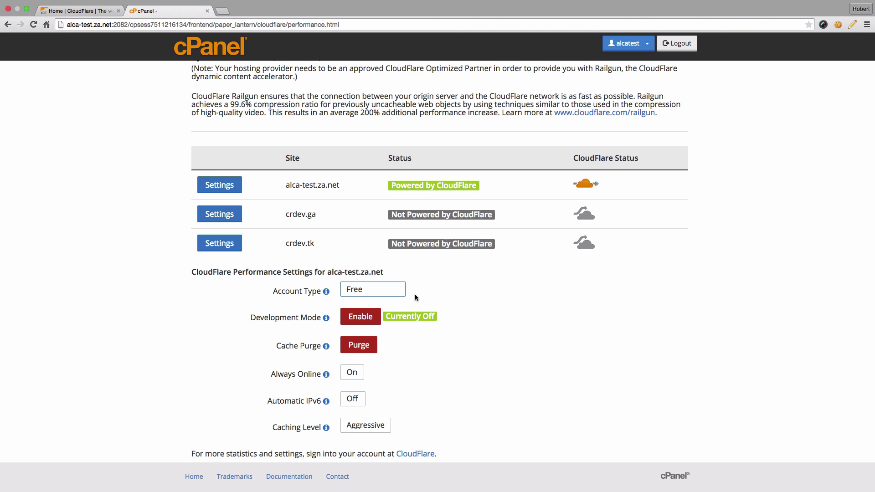
{"action": "scroll", "coordinate": [420, 297], "scroll_direction": "up", "scroll_amount": 6}
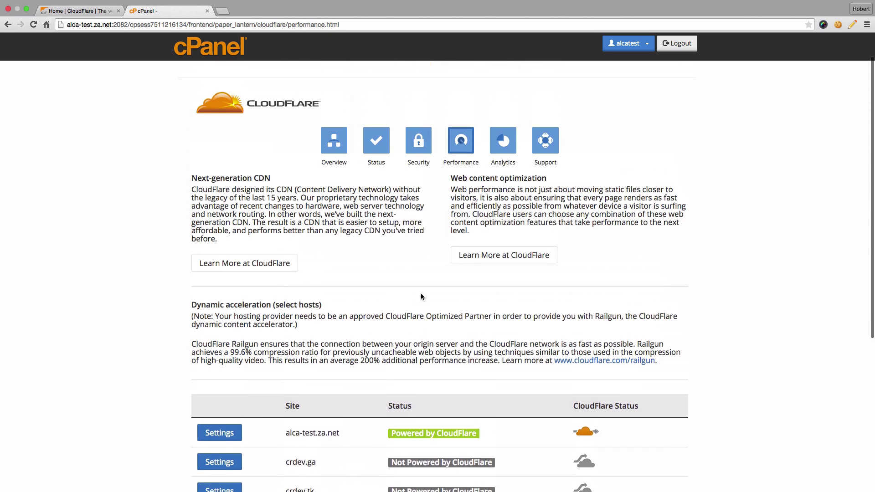
View alca-test.za.net's basic statistics in Analytics: 26 page views, 4 unique visitors.
{"action": "left_click", "coordinate": [498, 179]}
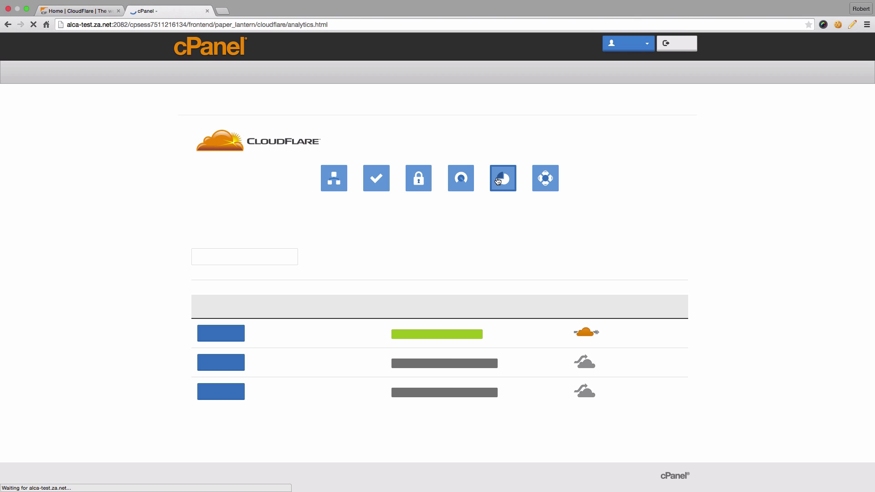
{"action": "left_click", "coordinate": [224, 340]}
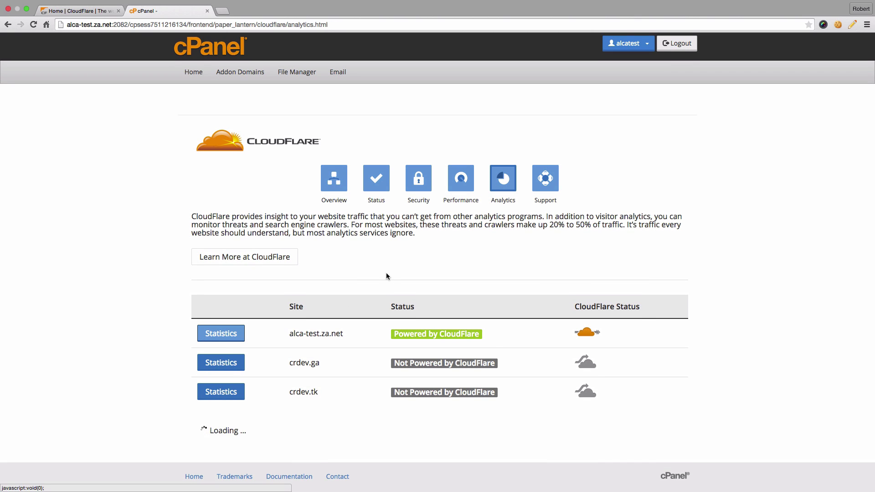
{"action": "scroll", "coordinate": [392, 264], "scroll_direction": "down", "scroll_amount": 4}
{"action": "scroll", "coordinate": [391, 272], "scroll_direction": "down", "scroll_amount": 1}
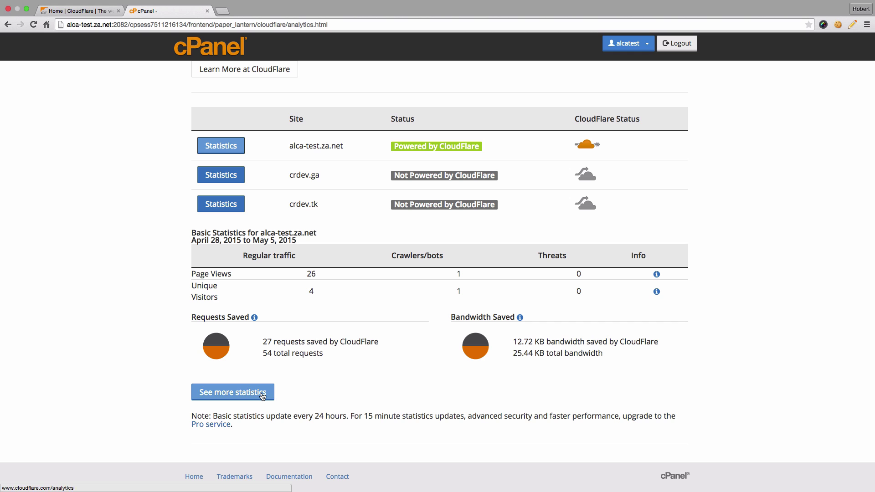
{"action": "scroll", "coordinate": [305, 381], "scroll_direction": "up", "scroll_amount": 5}
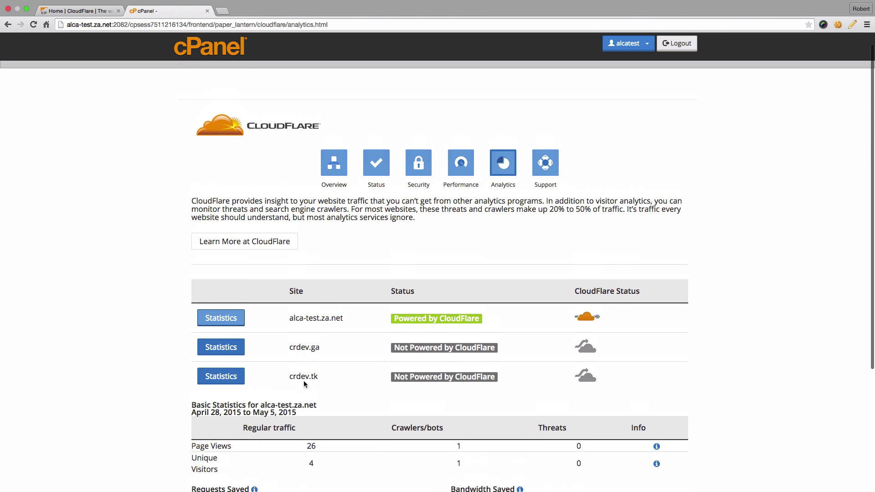
Return to the Overview and switch off CloudFlare's orange cloud for alca-test.za.net.
{"action": "left_click", "coordinate": [337, 181]}
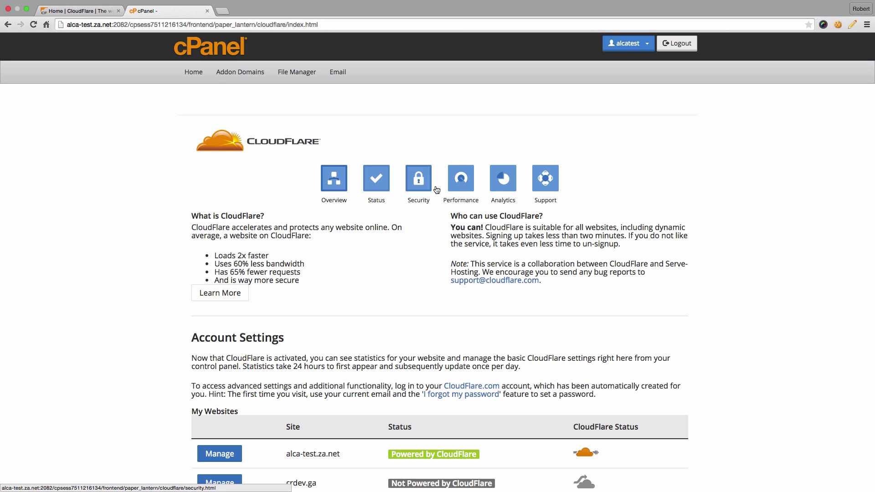
{"action": "scroll", "coordinate": [408, 334], "scroll_direction": "down", "scroll_amount": 3}
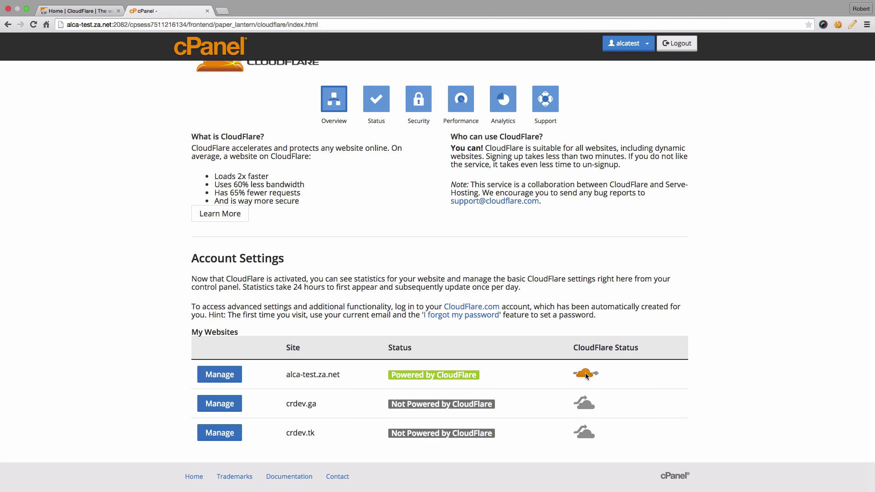
{"action": "left_click", "coordinate": [586, 374]}
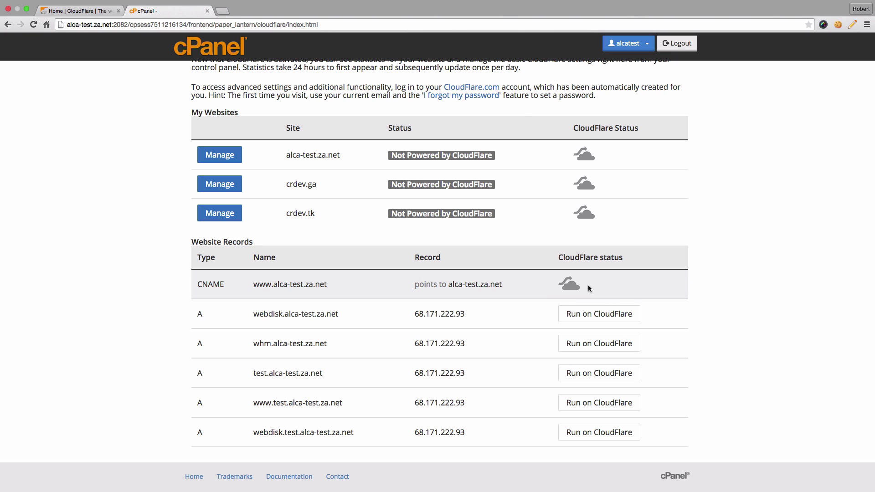
{"action": "scroll", "coordinate": [750, 275], "scroll_direction": "up", "scroll_amount": 1}
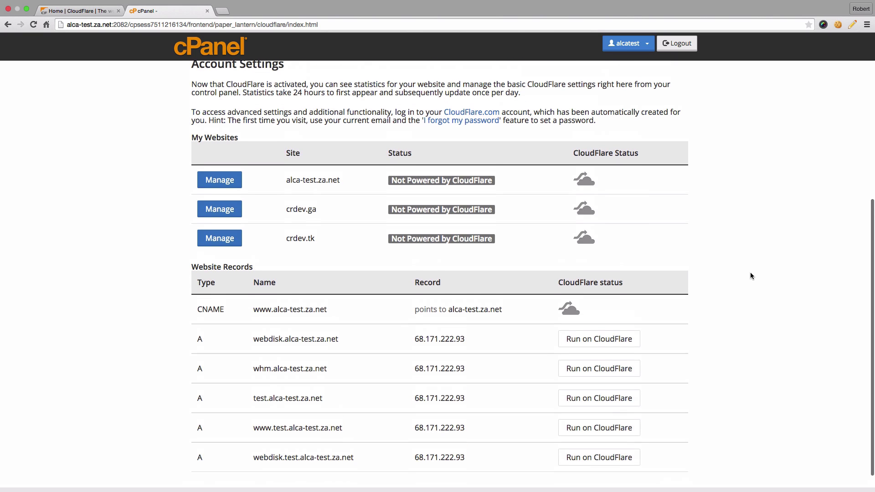